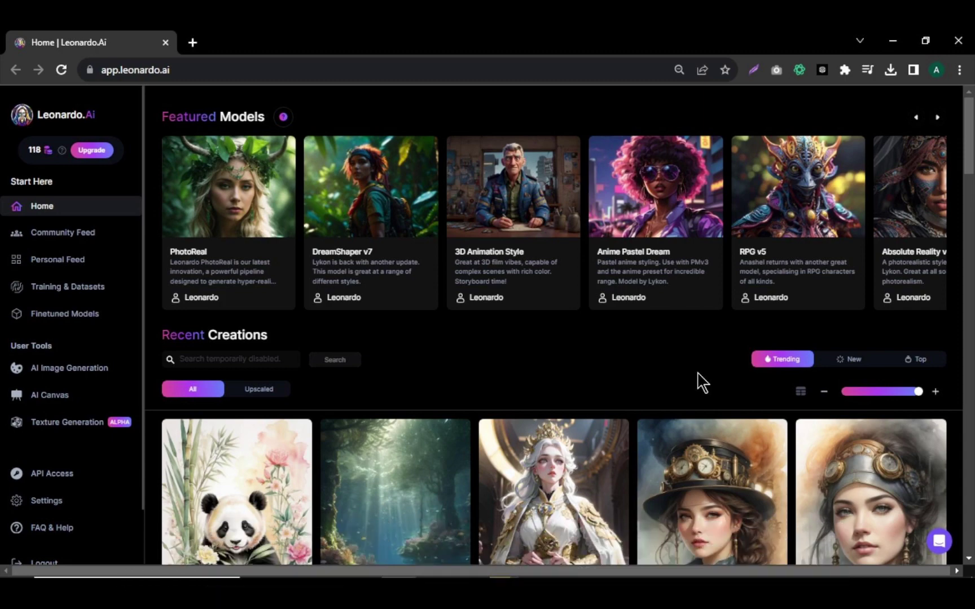
# Open AI Image Generation and review the model list, keeping DreamShaper v7.
pyautogui.click(101, 371)
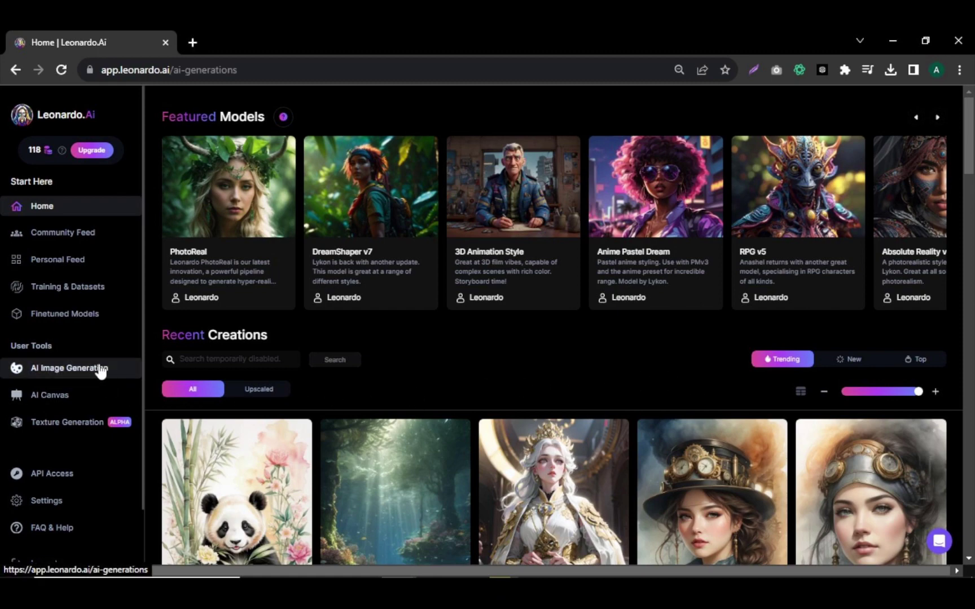
pyautogui.click(395, 209)
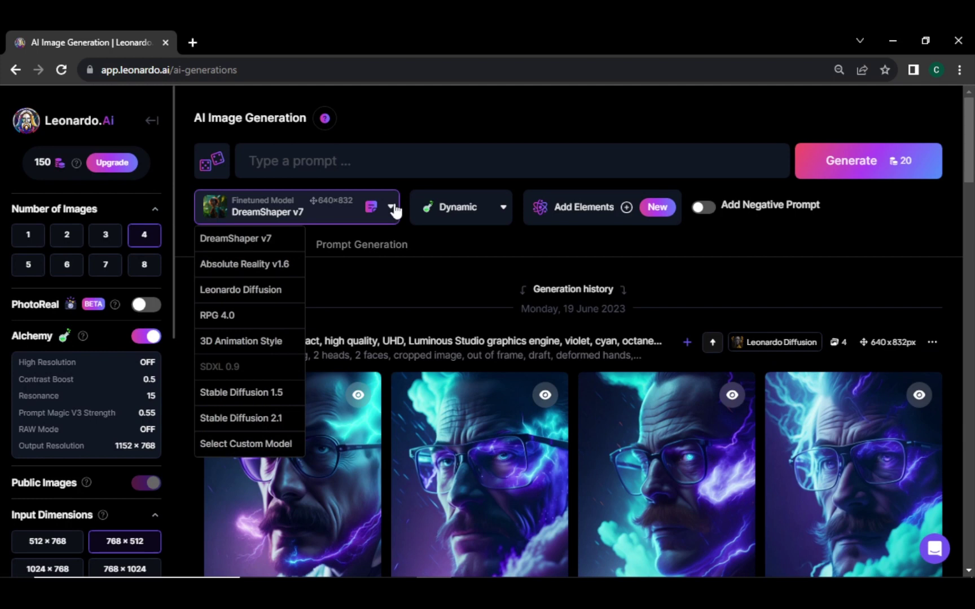
pyautogui.scroll(-3, 114, 363)
# Set 1024×768 dimensions and generate images from a happy little Disney-style boy prompt.
pyautogui.click(48, 355)
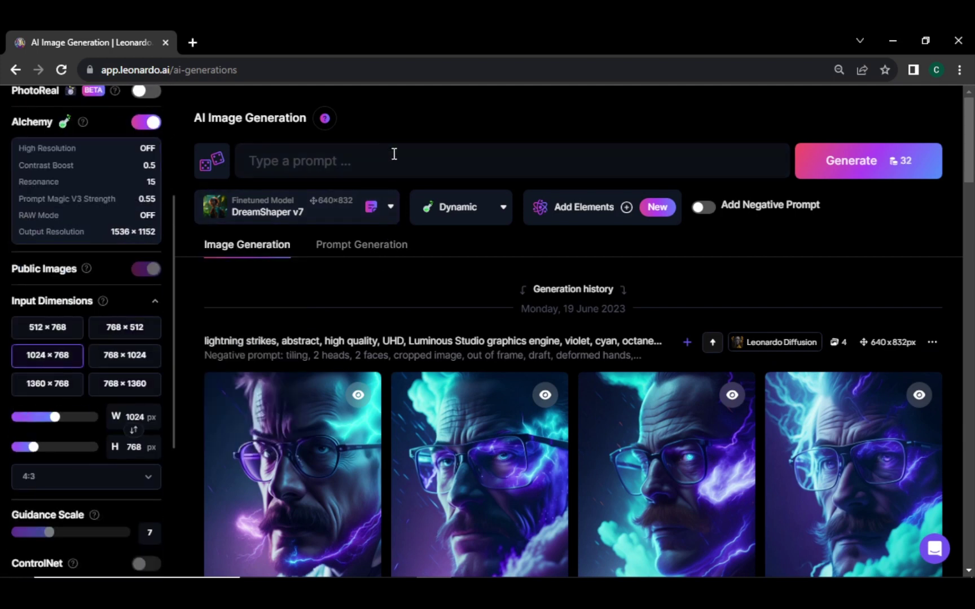
pyautogui.click(394, 161)
pyautogui.write('happy little boy, in disney s')
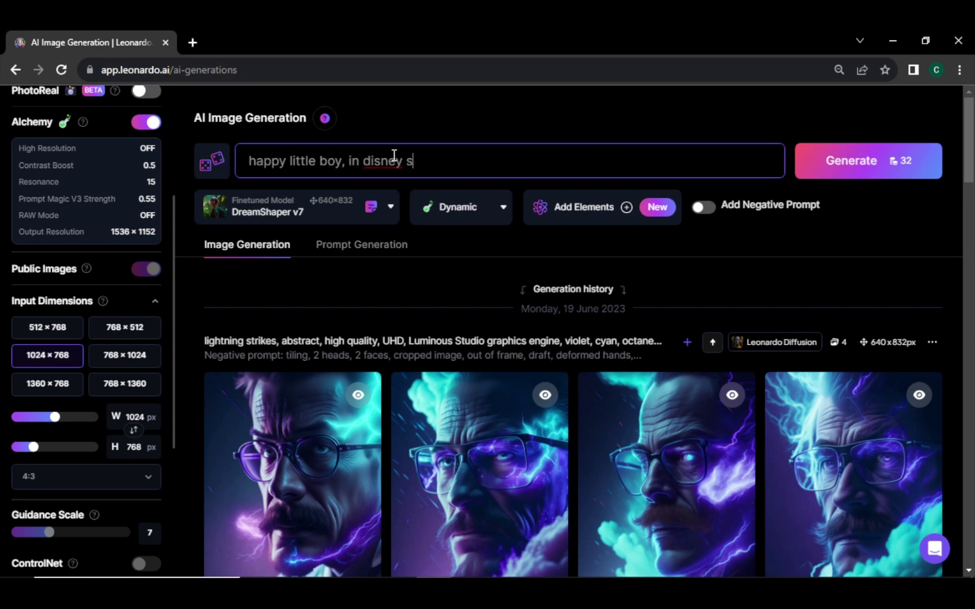
pyautogui.click(868, 160)
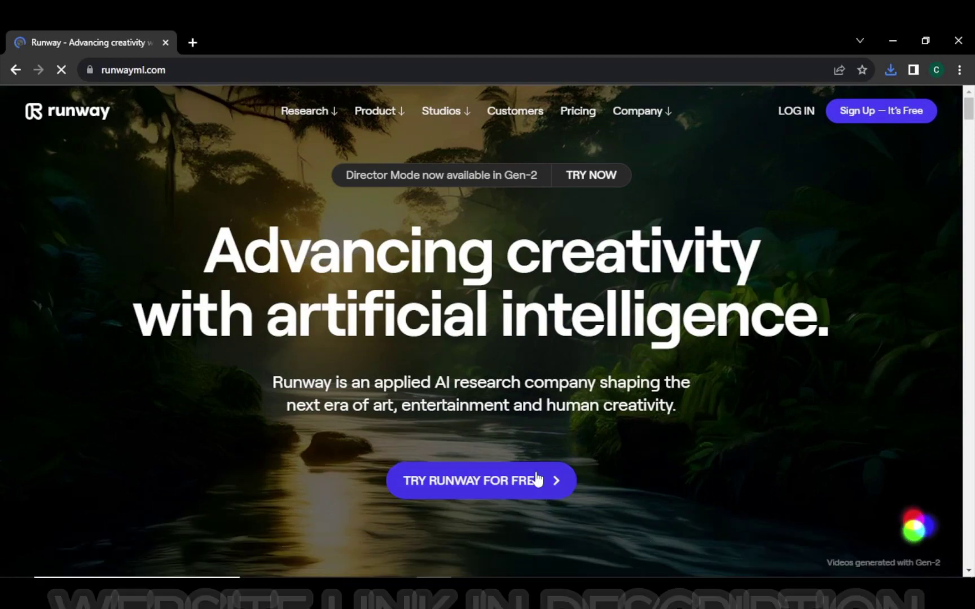
# Enter the Runway dashboard through 'Try Runway for free'.
pyautogui.click(537, 479)
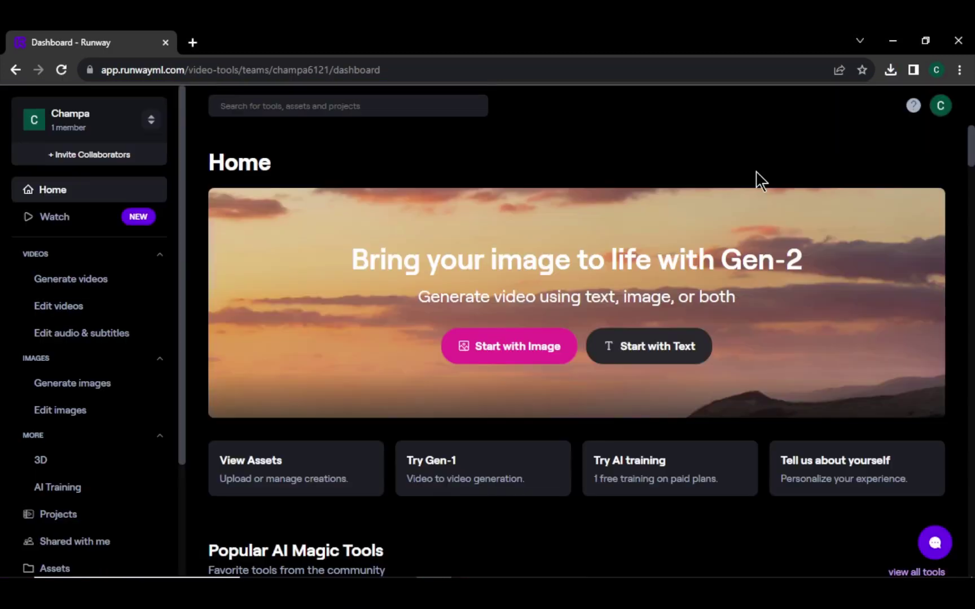
# Upload the Disney-style boy JPG into Gen-2 image-to-video.
pyautogui.click(529, 357)
pyautogui.click(449, 321)
pyautogui.click(61, 224)
pyautogui.click(198, 171)
pyautogui.click(365, 350)
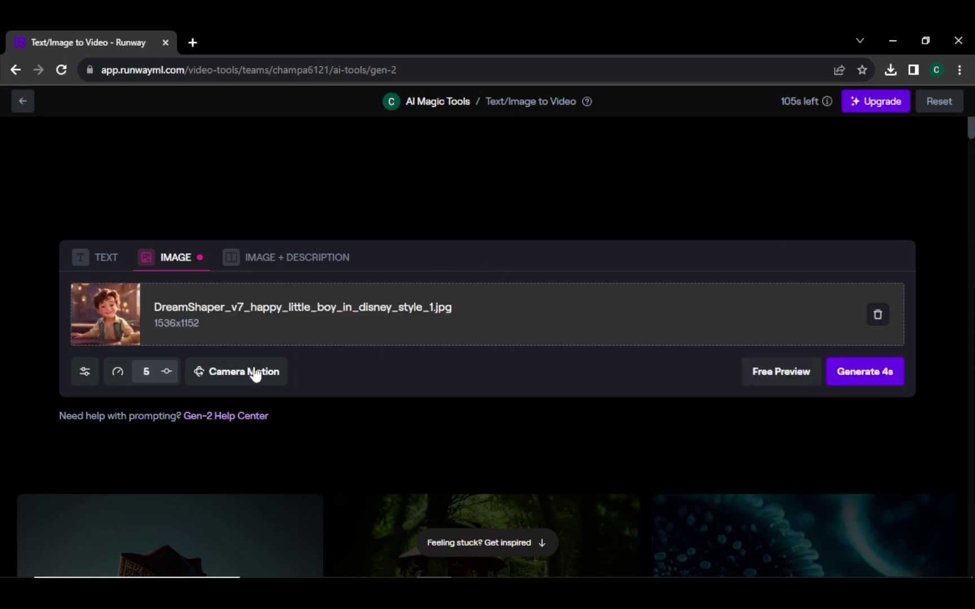
# Check the General Motion and Camera Motion settings, leaving motion at 5.
pyautogui.click(117, 372)
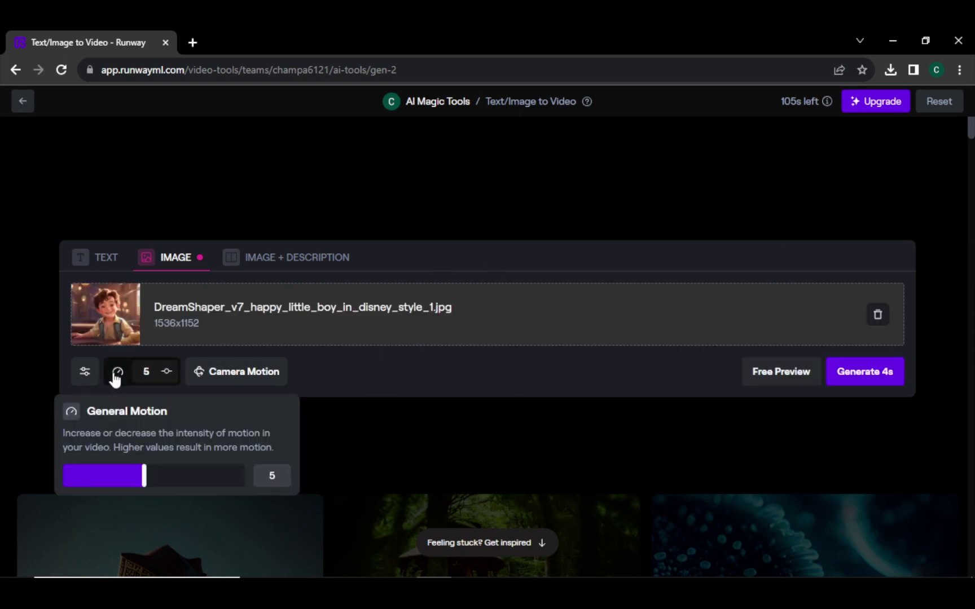
pyautogui.click(117, 372)
pyautogui.click(225, 373)
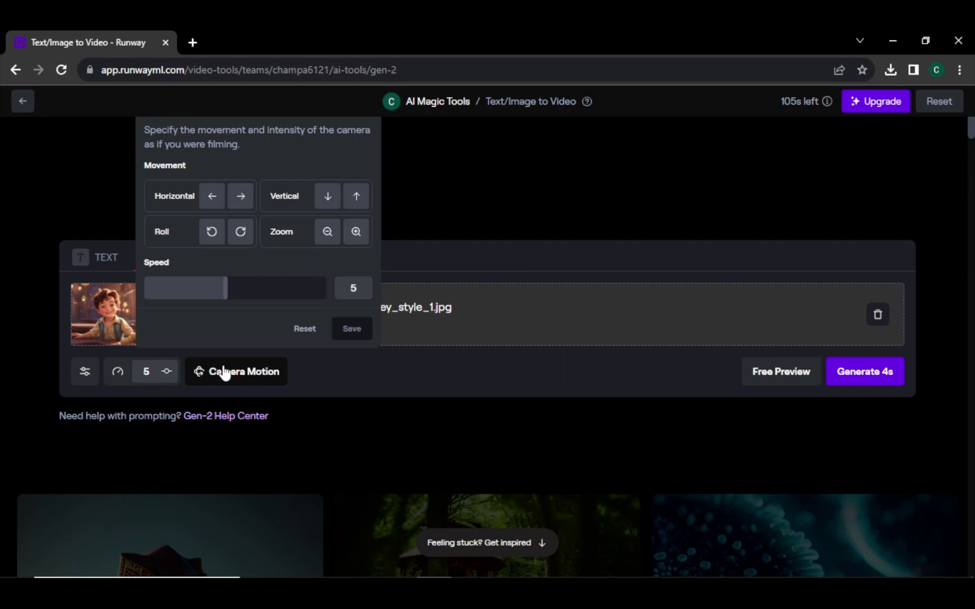
pyautogui.click(225, 373)
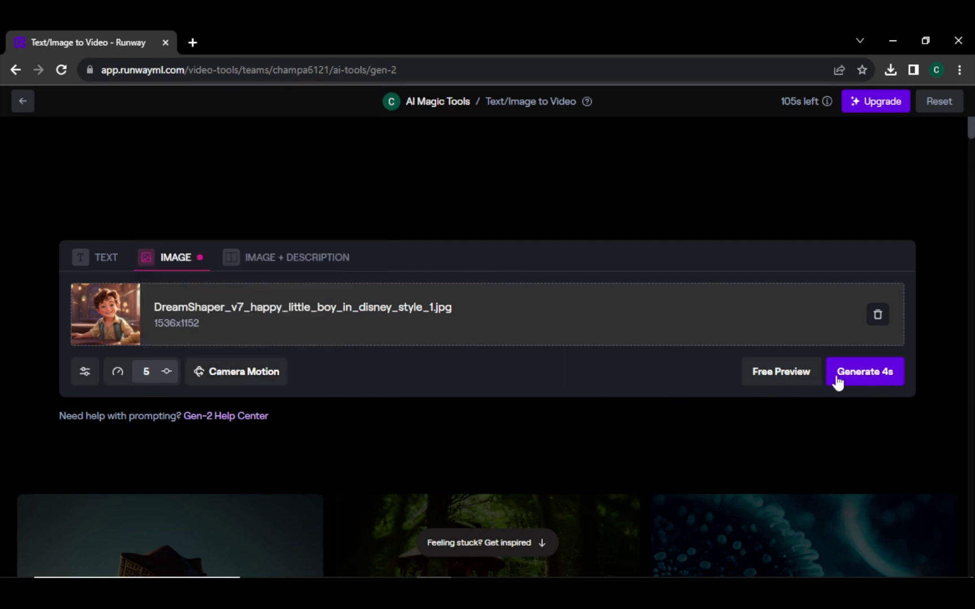
# Generate the 4-second boy video with Generate 4s and play the result.
pyautogui.click(865, 372)
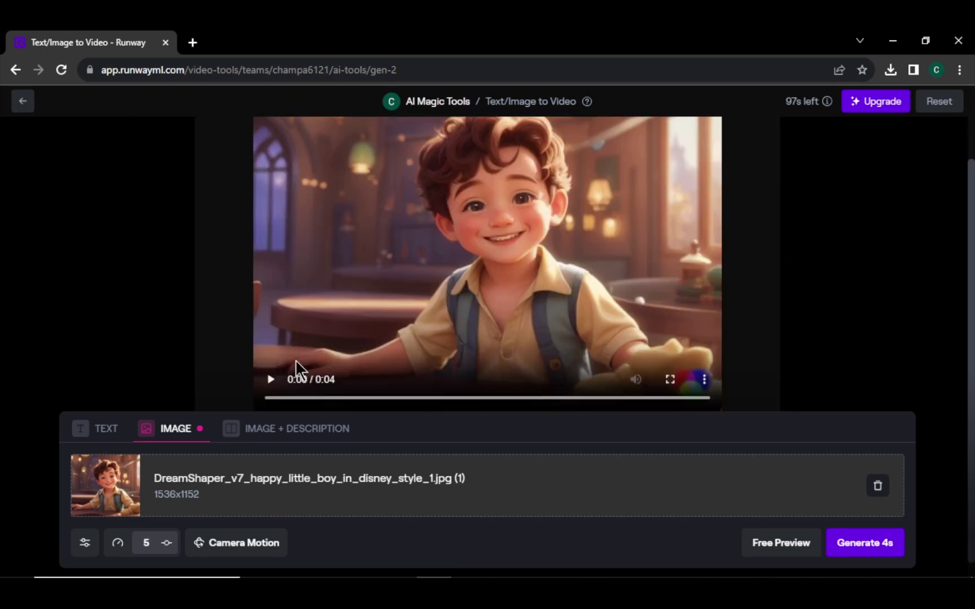
pyautogui.click(268, 379)
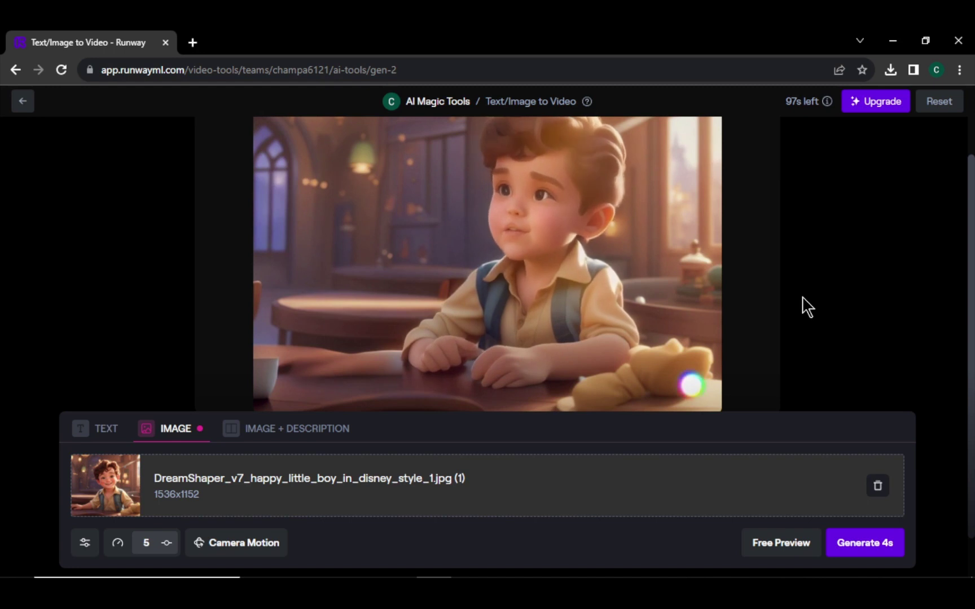
pyautogui.scroll(2, 807, 306)
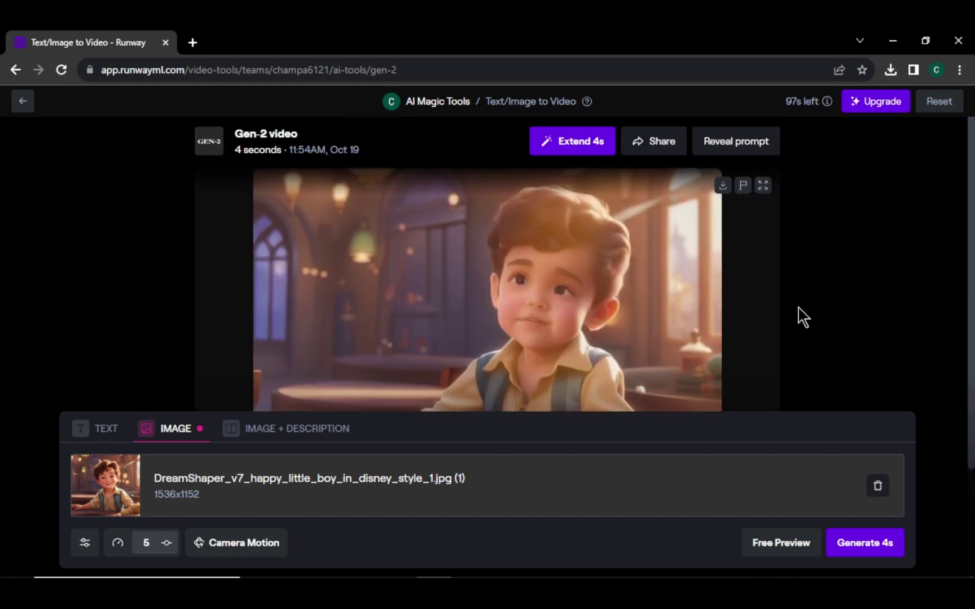
pyautogui.moveTo(572, 142)
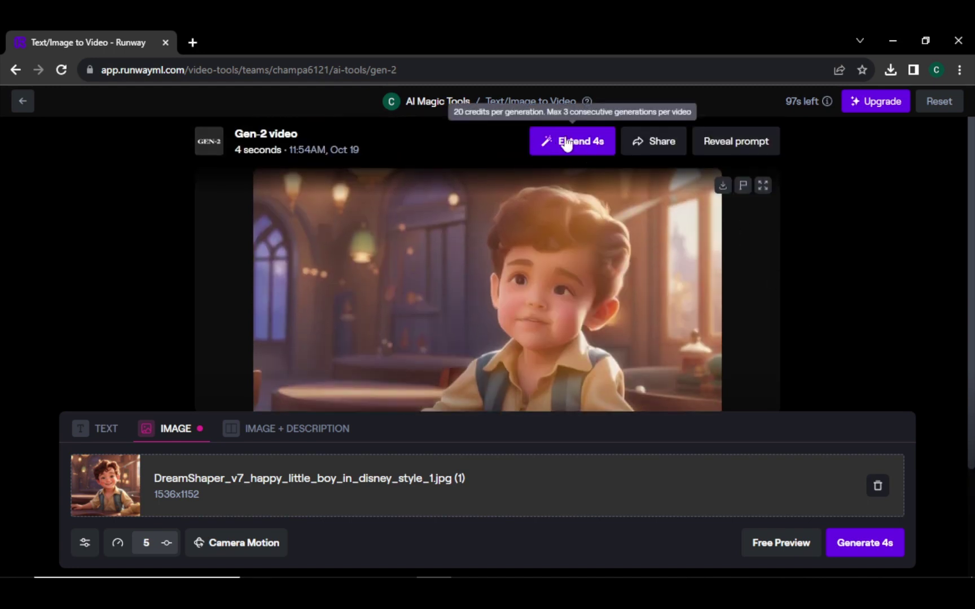
# Extend the boy video to 8 seconds with Extend 4s.
pyautogui.click(583, 141)
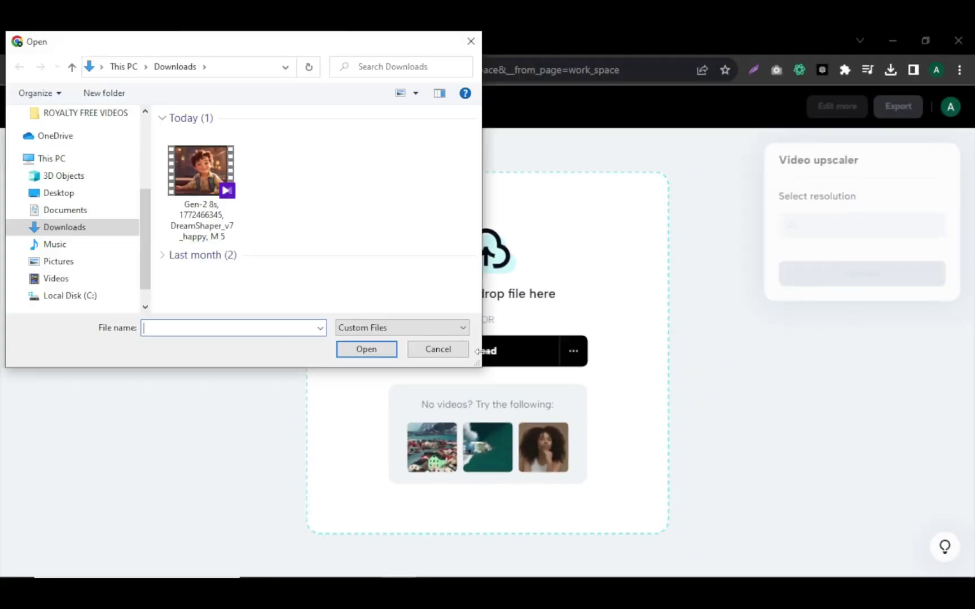
# Upload the 8-second Gen-2 MP4 to CapCut's upscaler and upscale it 2x.
pyautogui.click(366, 348)
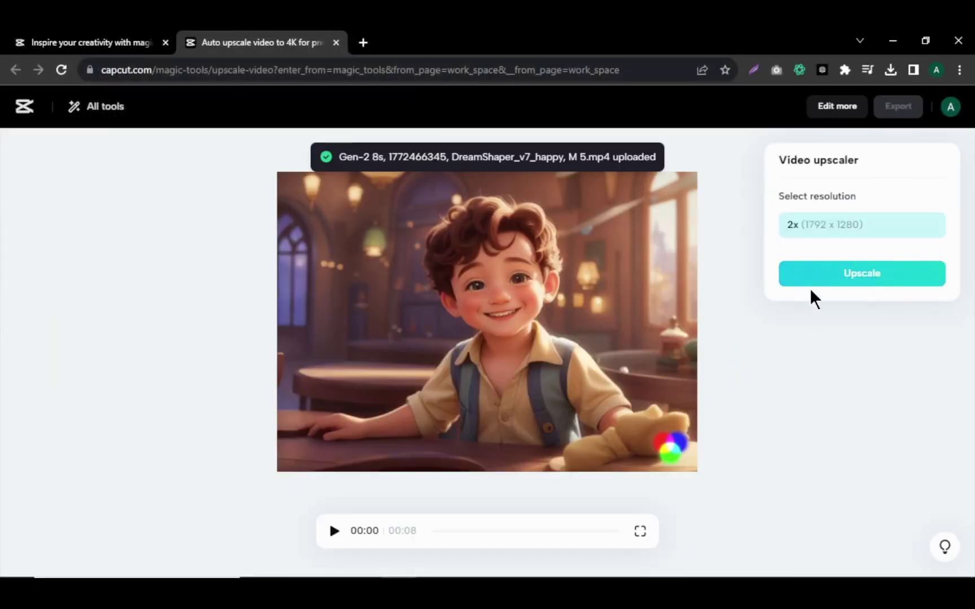
pyautogui.click(846, 276)
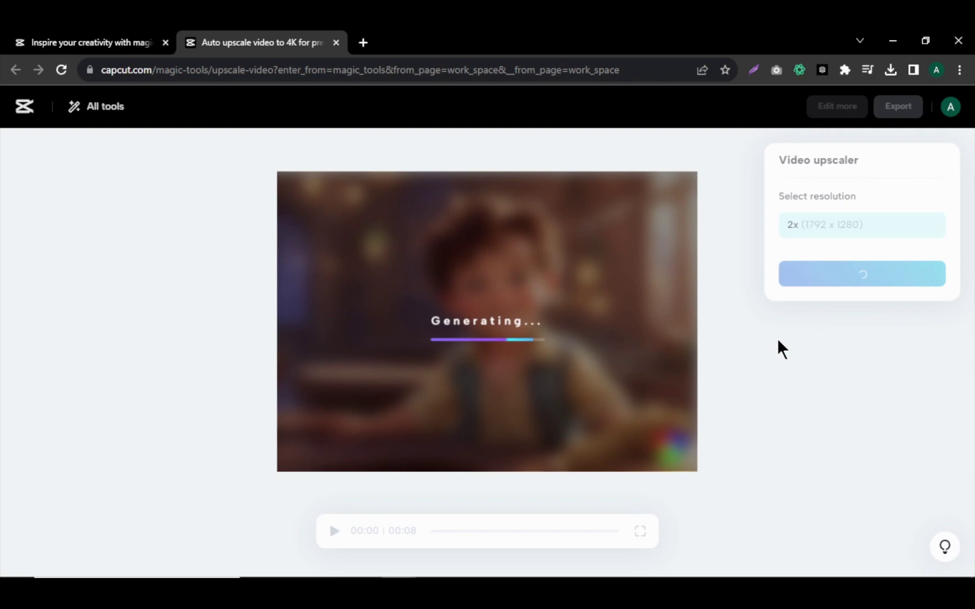
pyautogui.click(898, 105)
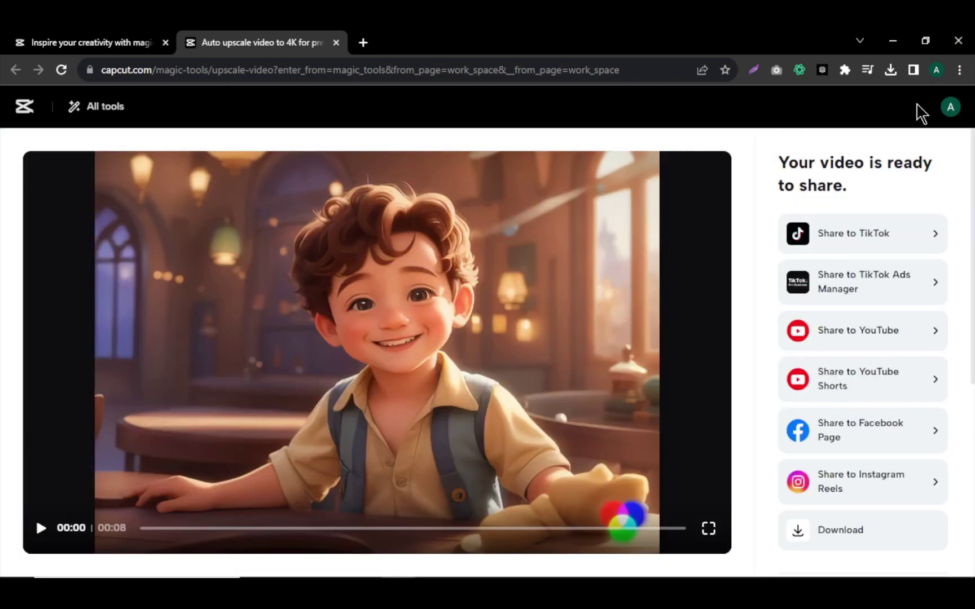